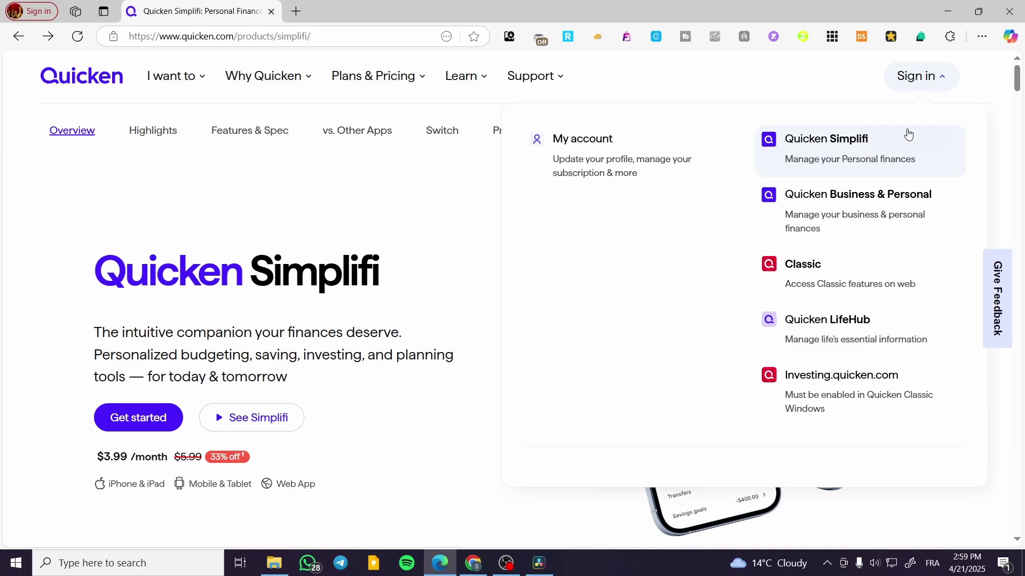
# Start the Quicken Simplifi sign-up and fill in the mobile phone number on the account form.
pyautogui.click(913, 140)
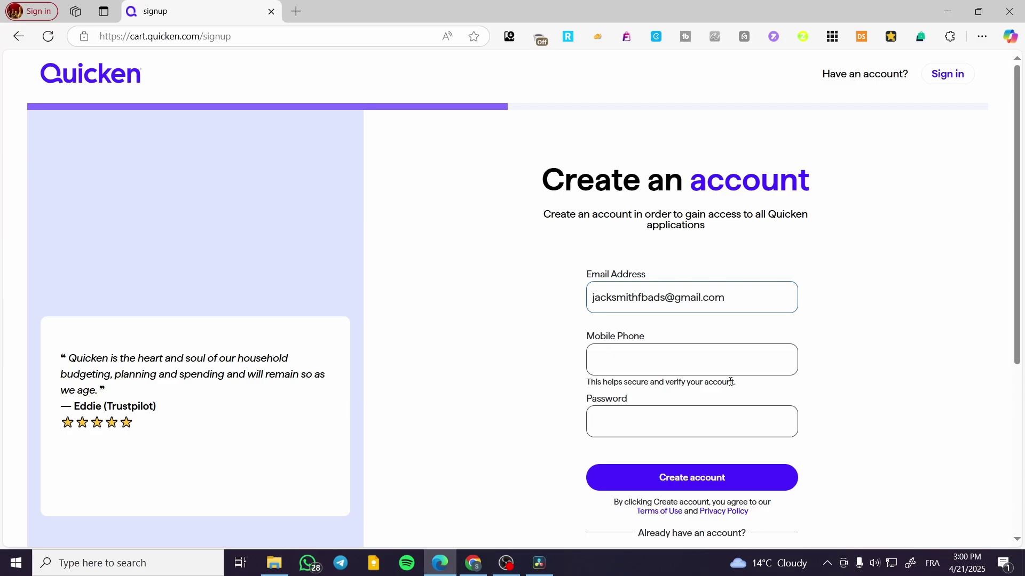
pyautogui.click(683, 364)
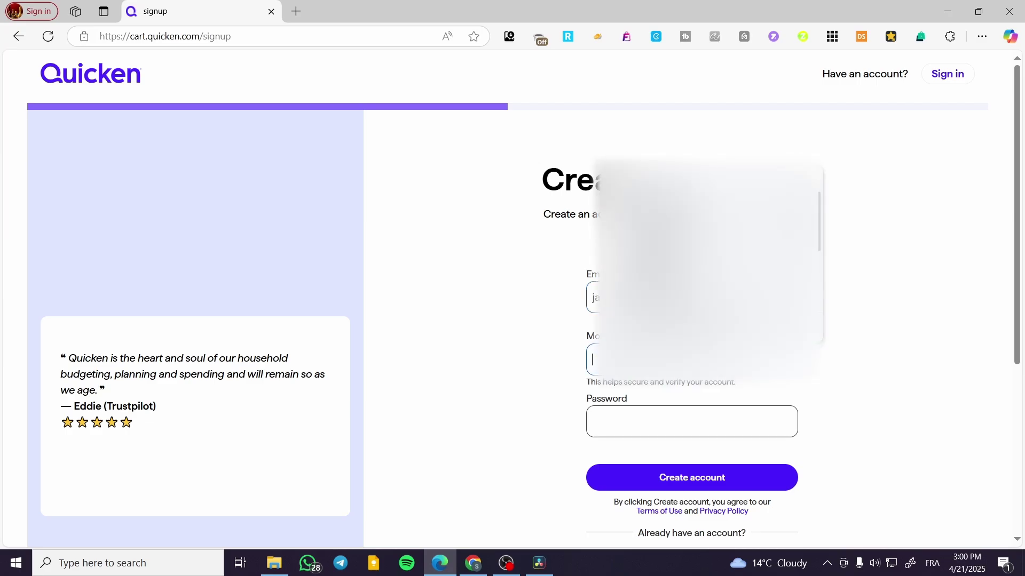
pyautogui.press('Escape')
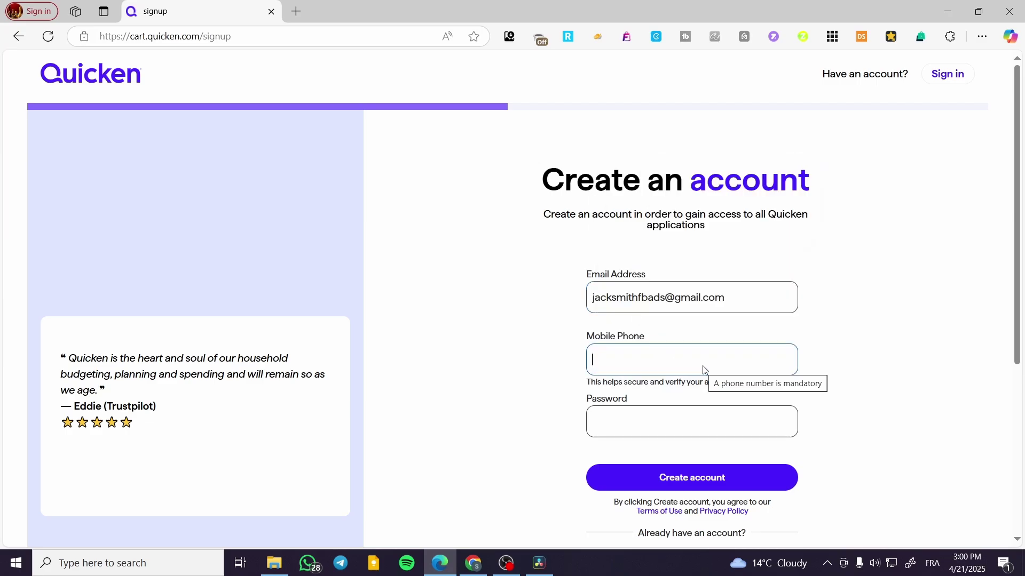
pyautogui.click(705, 424)
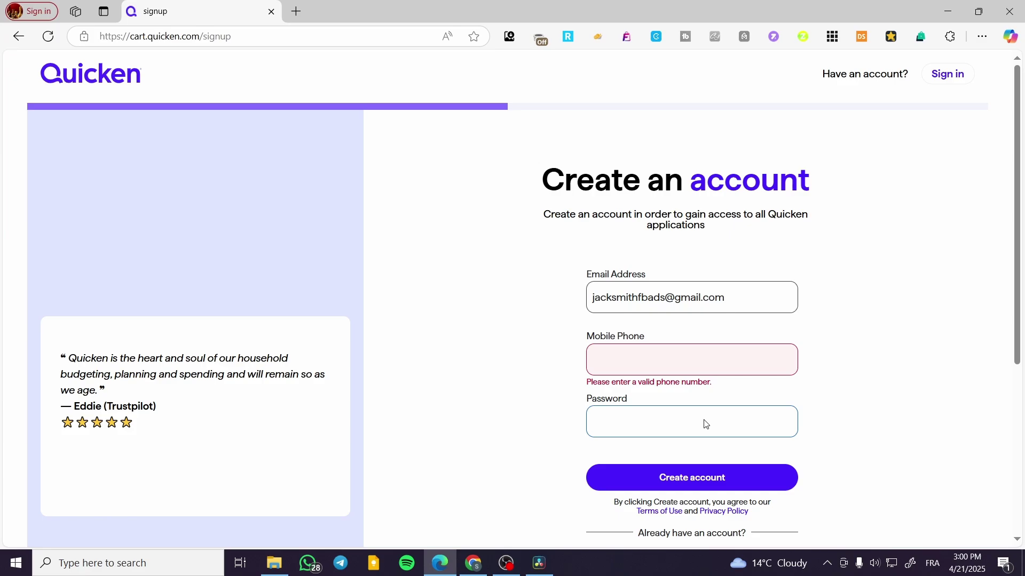
pyautogui.click(685, 360)
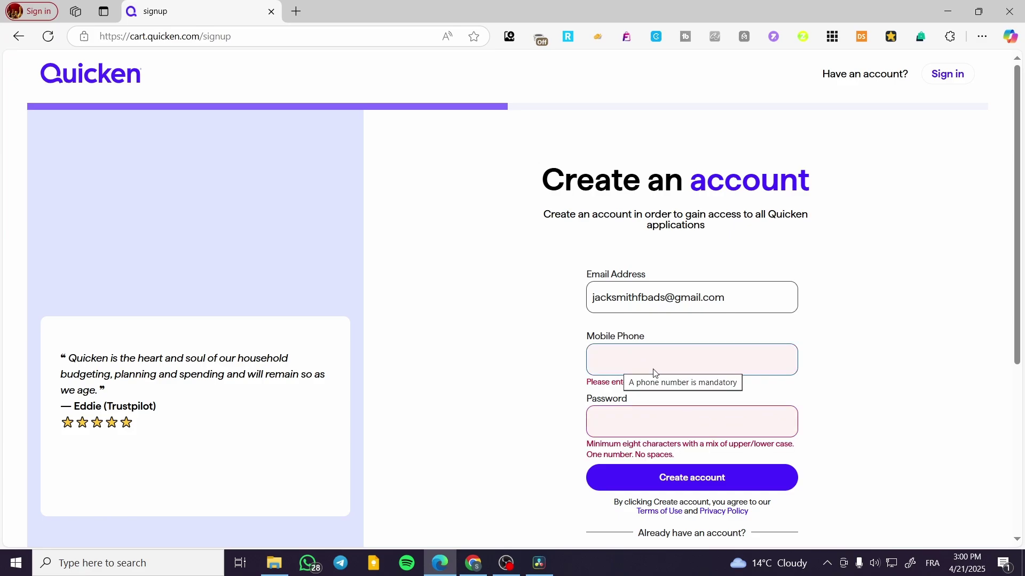
# Enter the account password and submit the emailed 6-digit verification code.
pyautogui.click(631, 425)
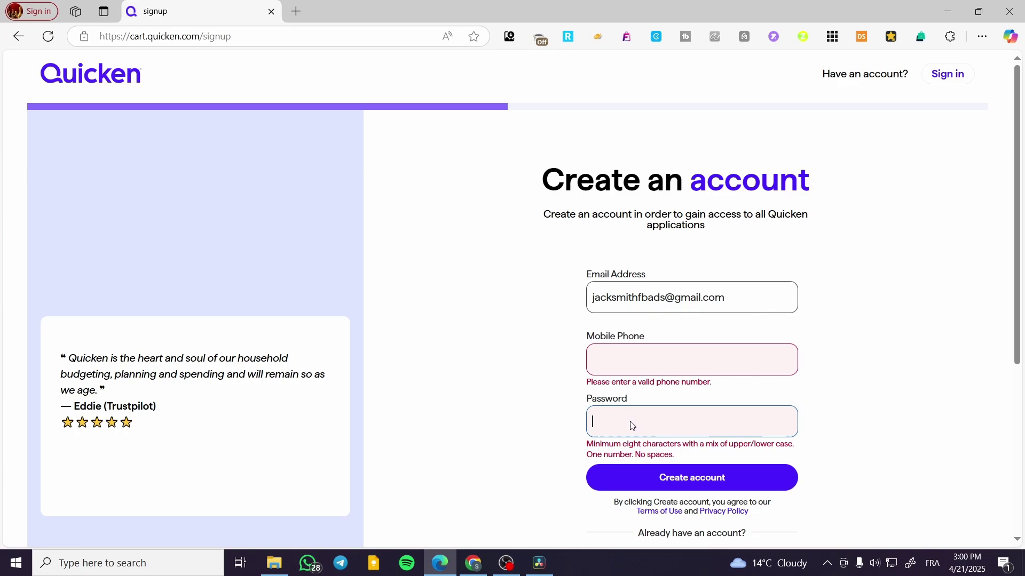
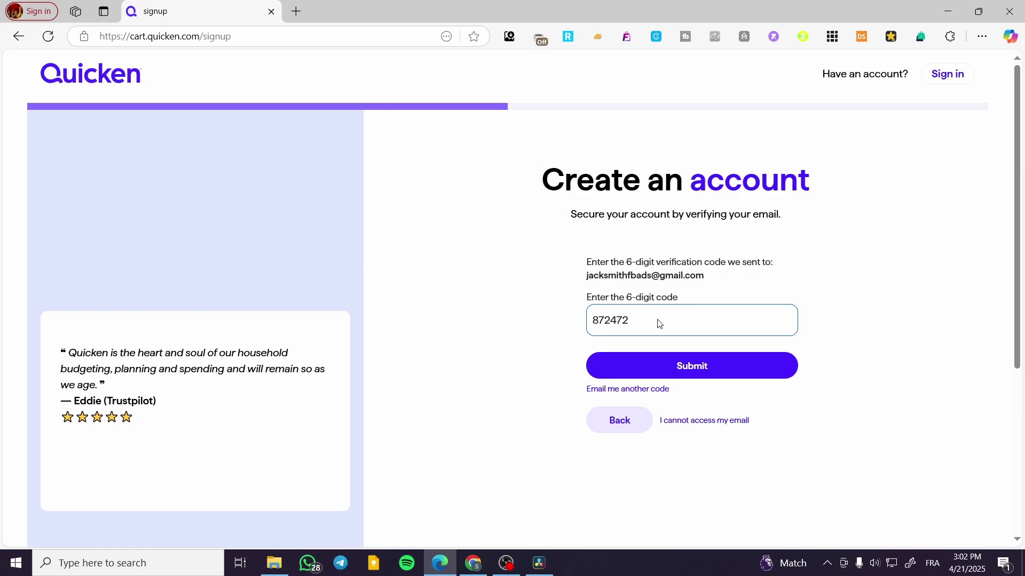
pyautogui.click(702, 367)
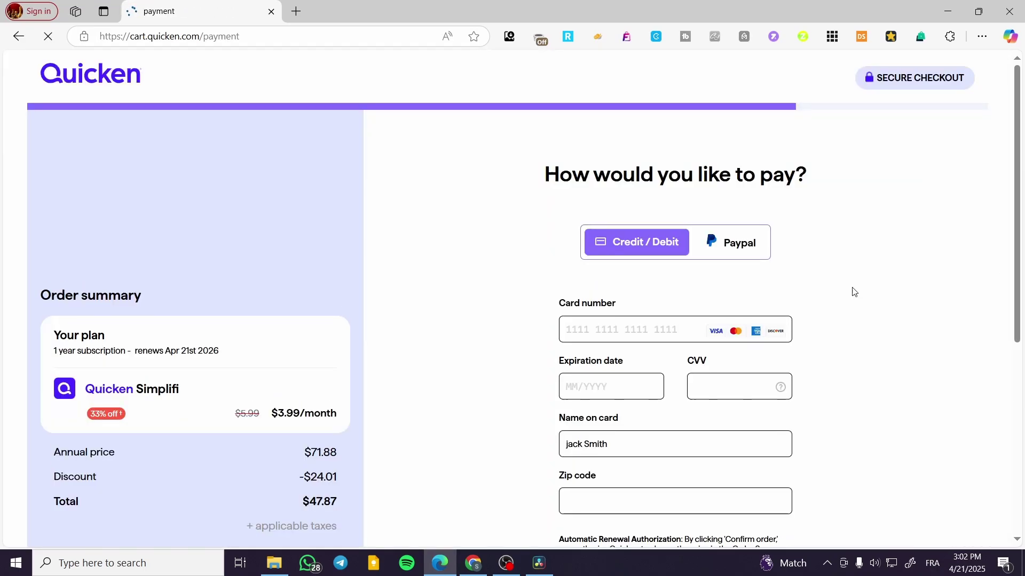
# Preview PayPal on the $47.87 Simplifi checkout, then choose Credit / Debit card payment.
pyautogui.scroll(-5, 633, 223)
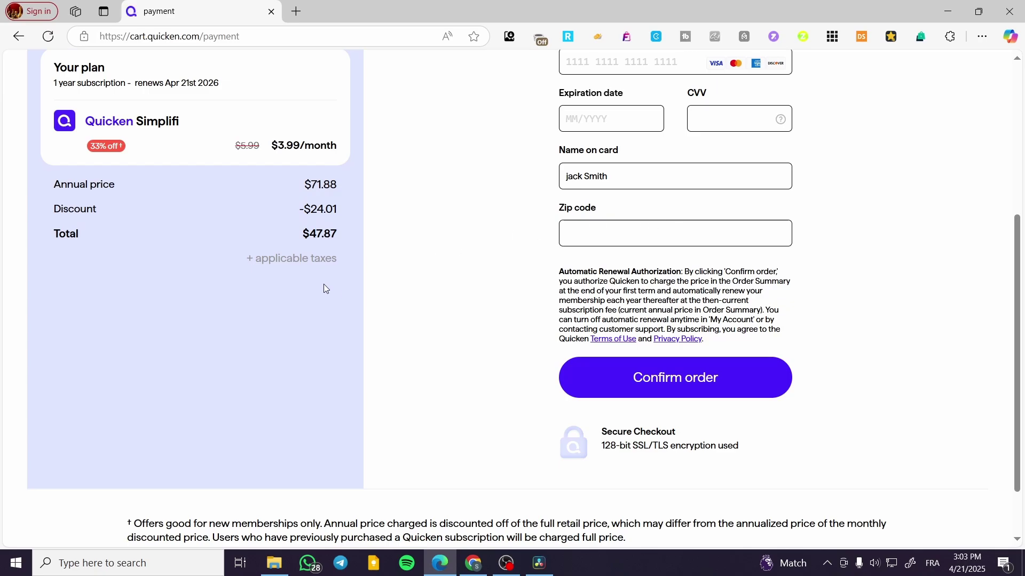
pyautogui.scroll(-1, 324, 289)
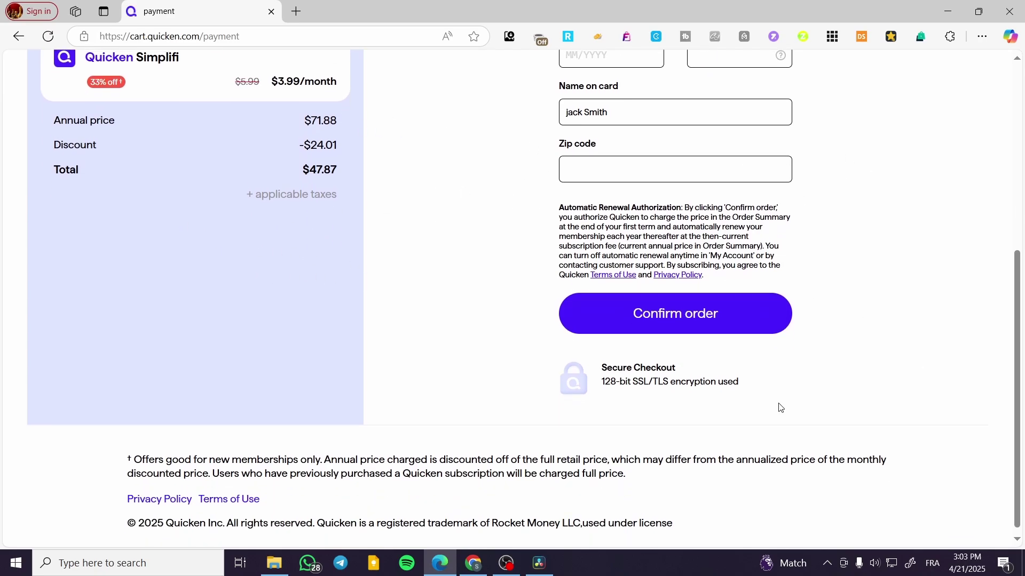
pyautogui.scroll(5, 777, 407)
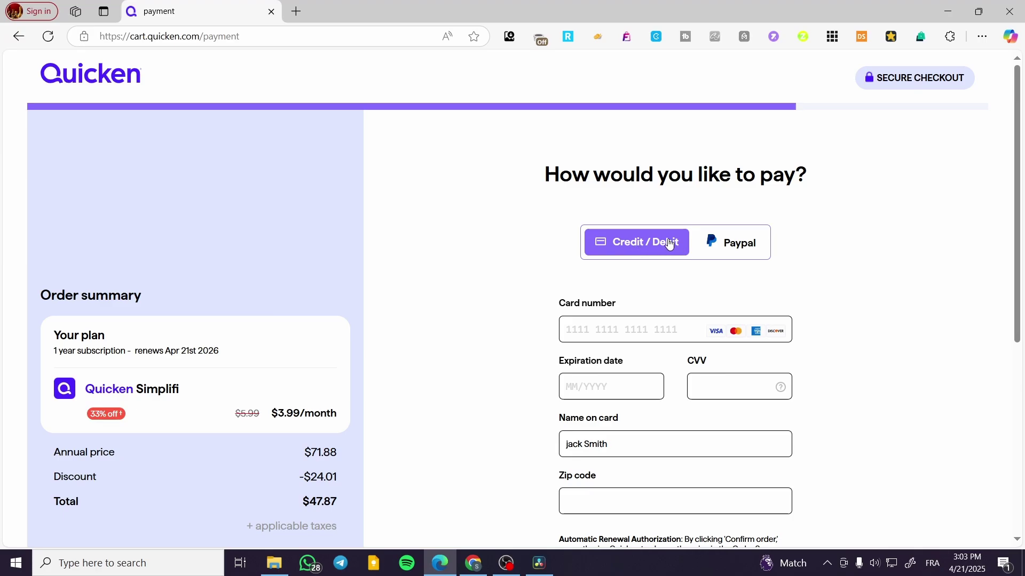
pyautogui.click(748, 245)
pyautogui.click(681, 246)
pyautogui.scroll(-2, 400, 318)
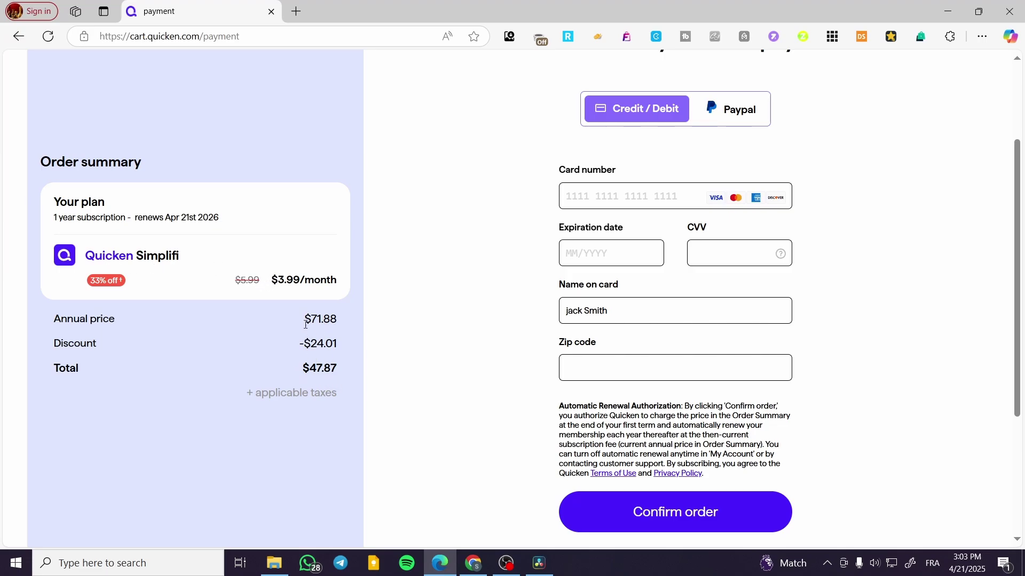
pyautogui.moveTo(312, 319); pyautogui.dragTo(341, 318)
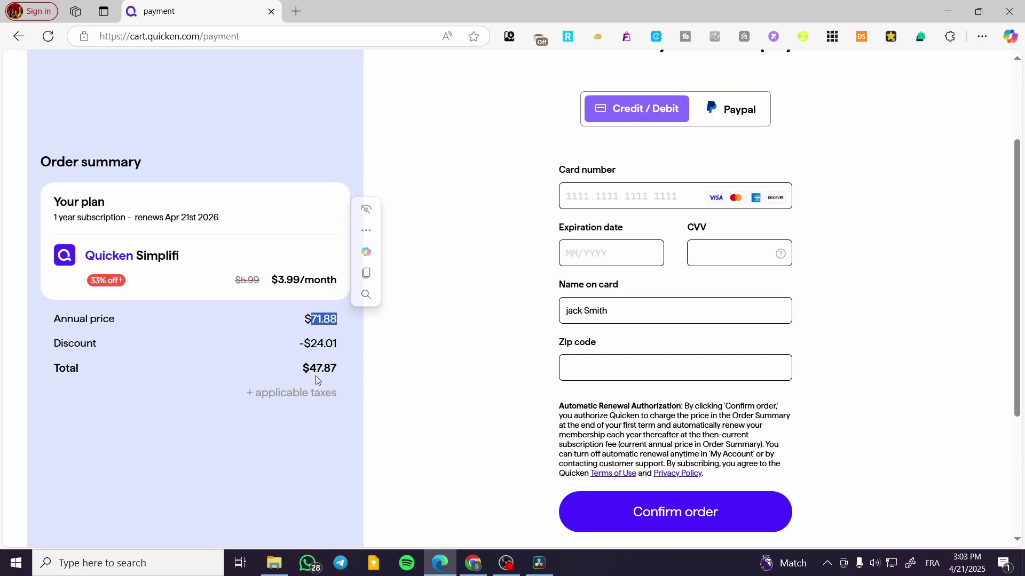
pyautogui.moveTo(312, 372); pyautogui.dragTo(336, 374)
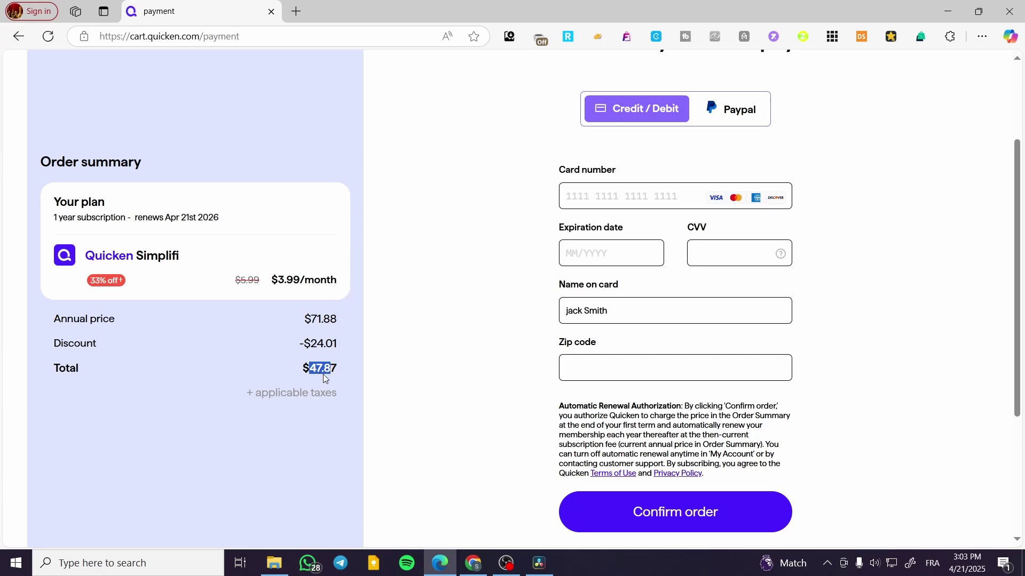
pyautogui.click(336, 373)
pyautogui.scroll(3, 717, 524)
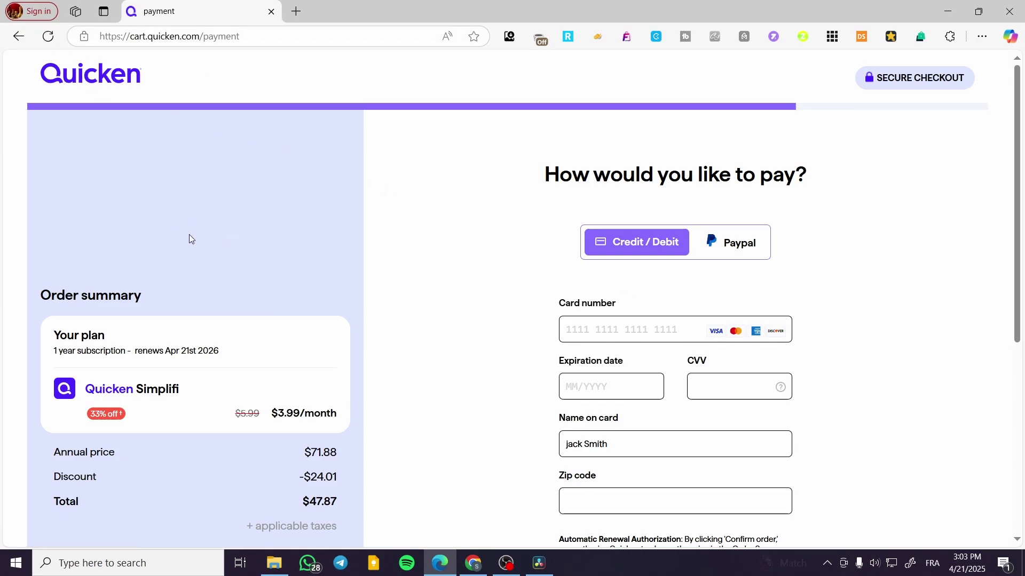
# Check the account's empty Payments page, then view the My Account Overview.
pyautogui.scroll(-6, 188, 243)
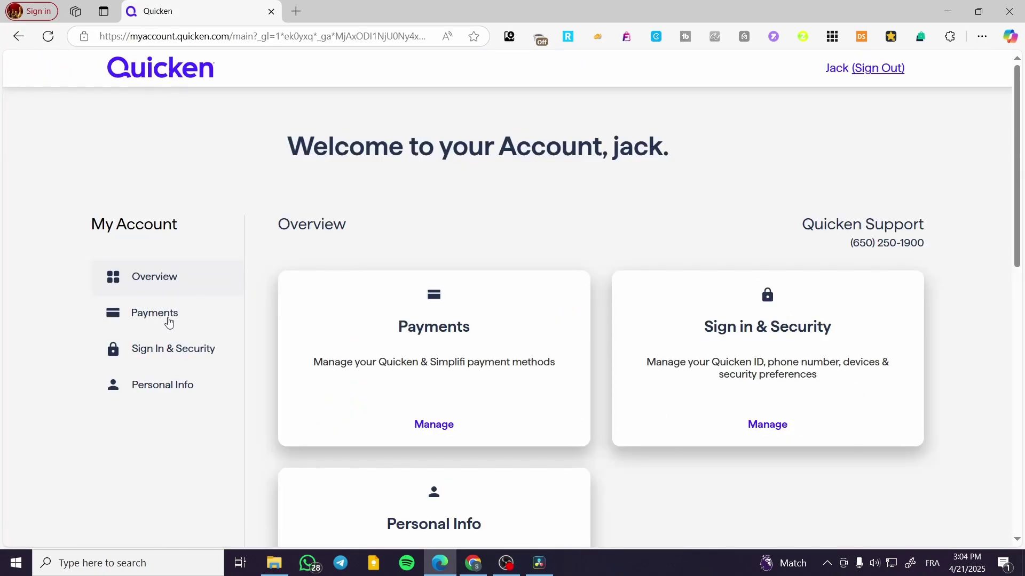
pyautogui.click(187, 312)
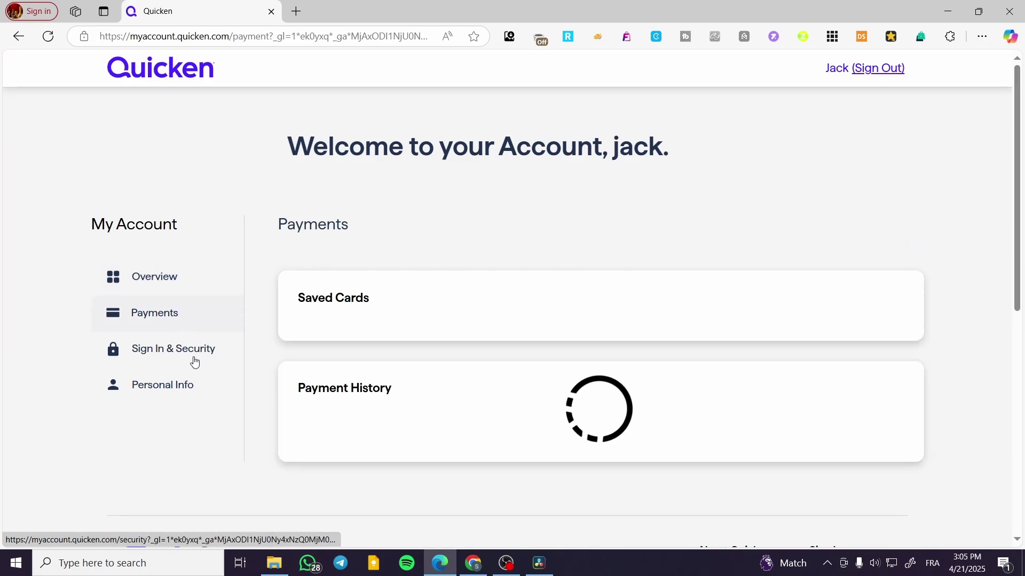
pyautogui.click(182, 273)
# Go back through the browser history to the Simplifi product page while signed in.
pyautogui.scroll(-8, 407, 275)
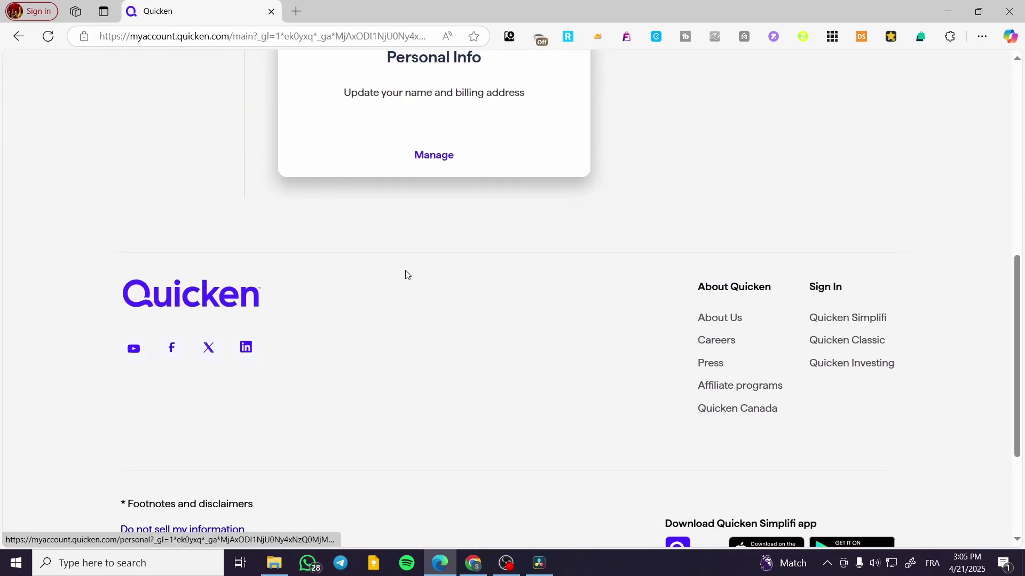
pyautogui.scroll(8, 278, 297)
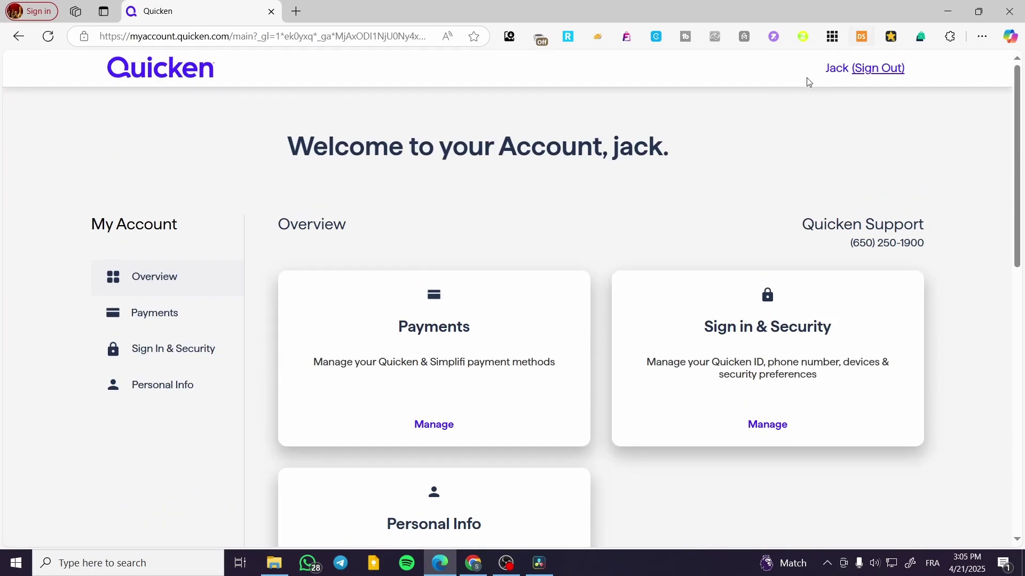
pyautogui.click(22, 37)
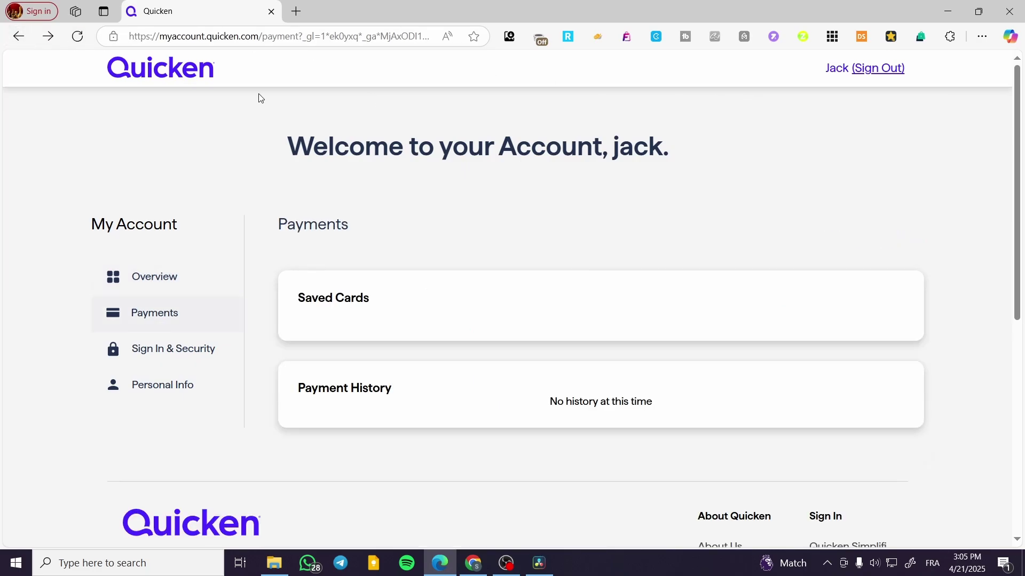
pyautogui.click(16, 41)
pyautogui.click(16, 39)
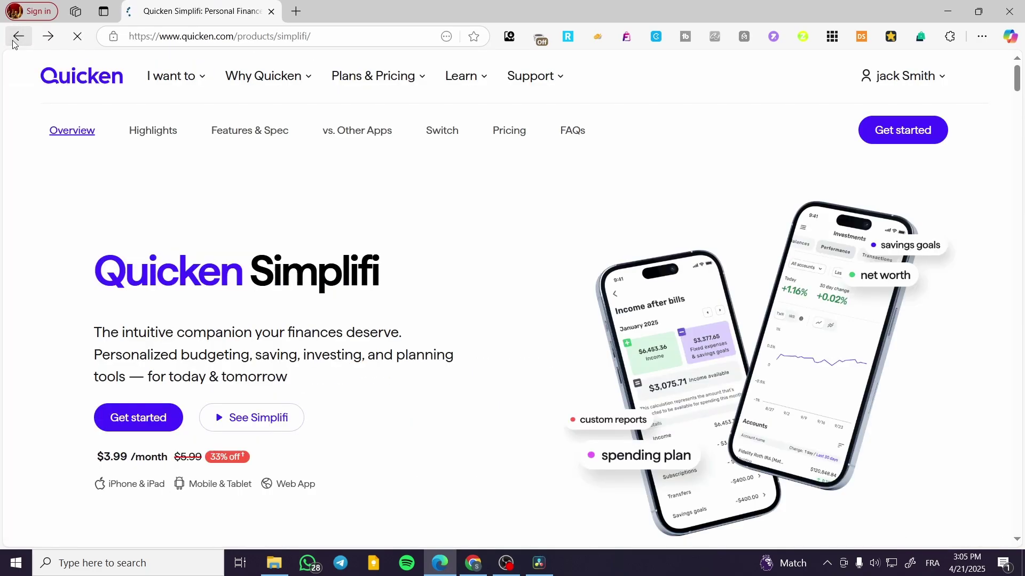
pyautogui.click(907, 76)
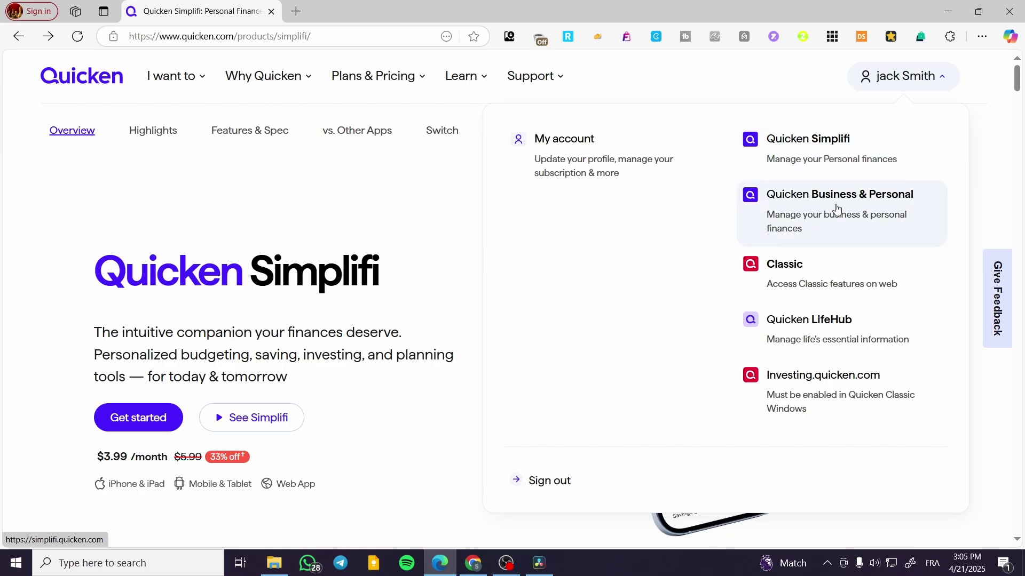
pyautogui.click(869, 206)
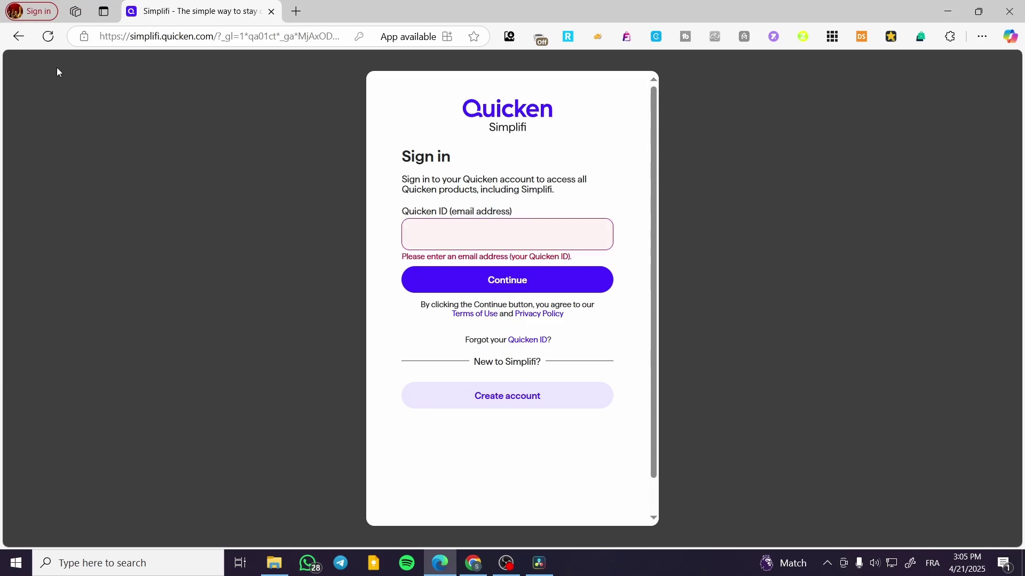
pyautogui.click(22, 40)
pyautogui.moveTo(906, 76)
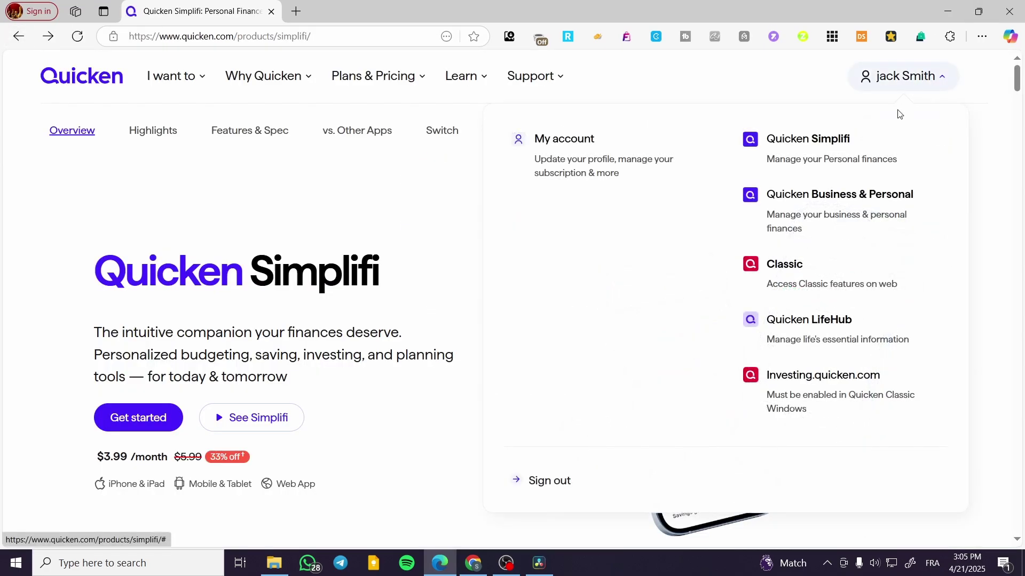
pyautogui.click(831, 140)
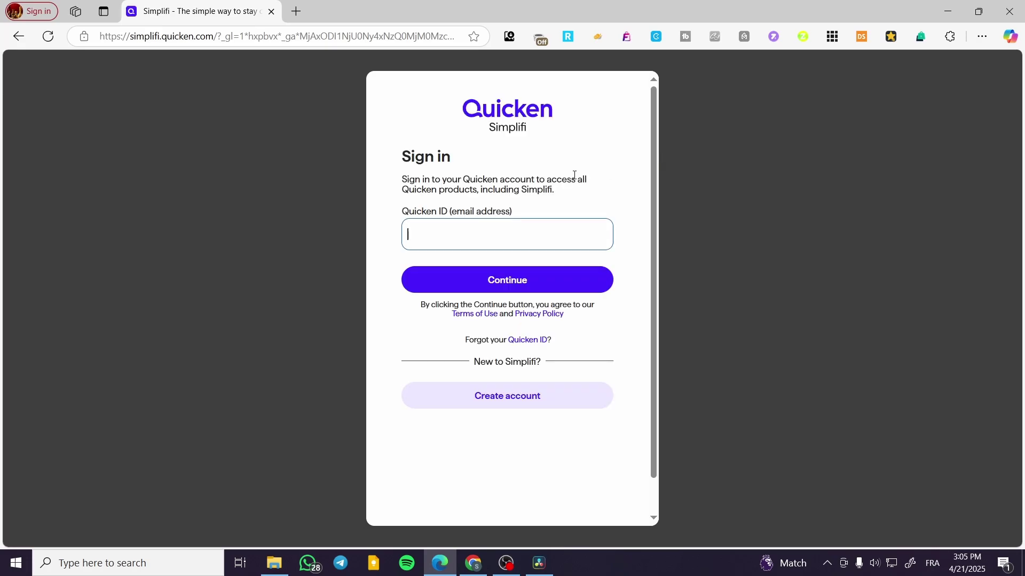
pyautogui.click(718, 135)
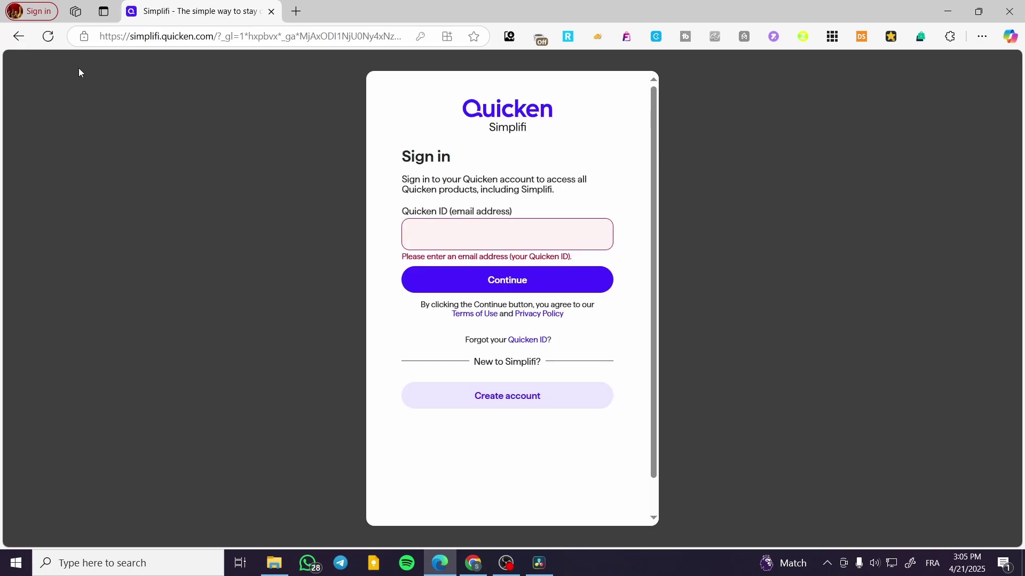
pyautogui.click(24, 37)
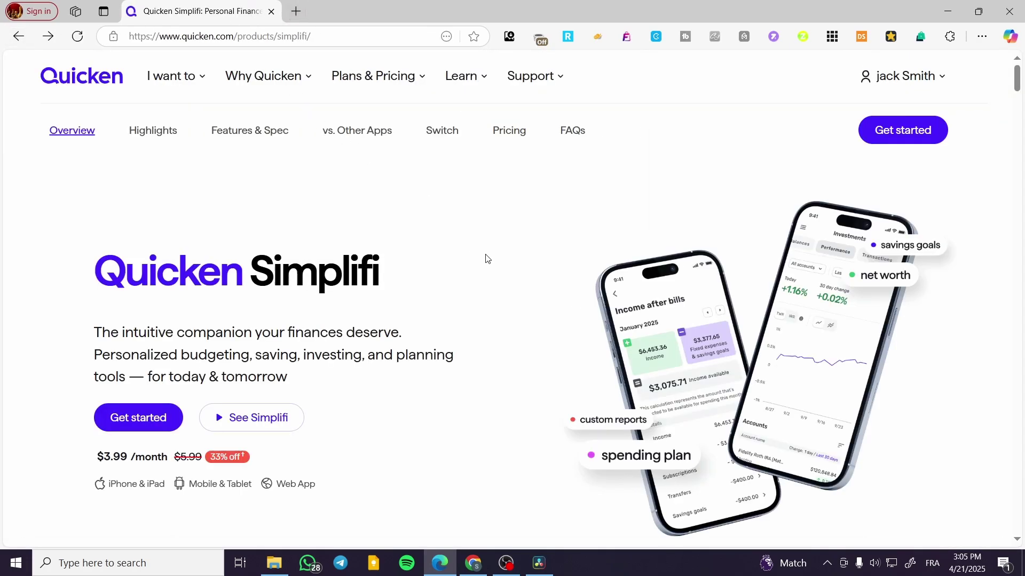